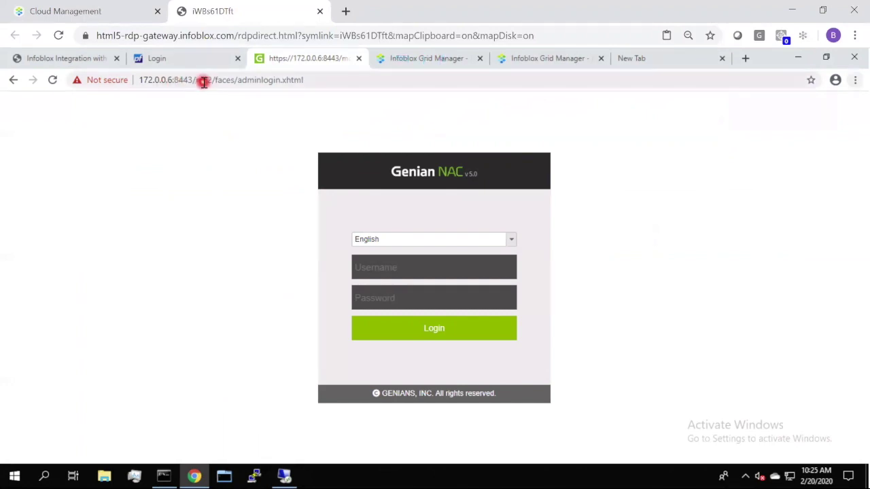
- Log in to Genian NAC as the saved administrator with the account password
click(367, 271)
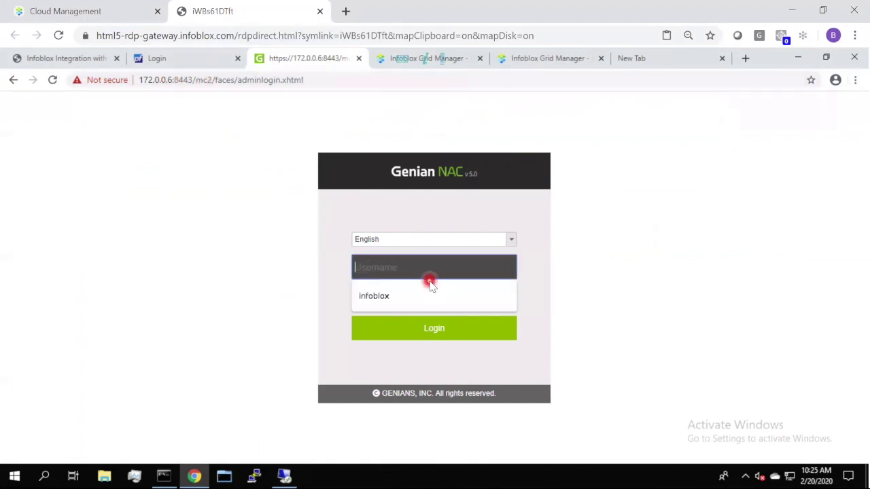
click(408, 297)
click(402, 297)
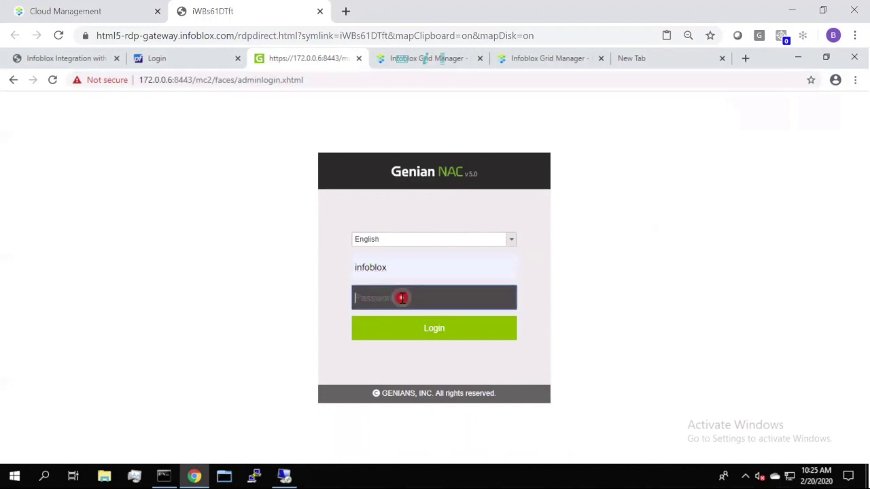
text(infoblox)
key(Return)
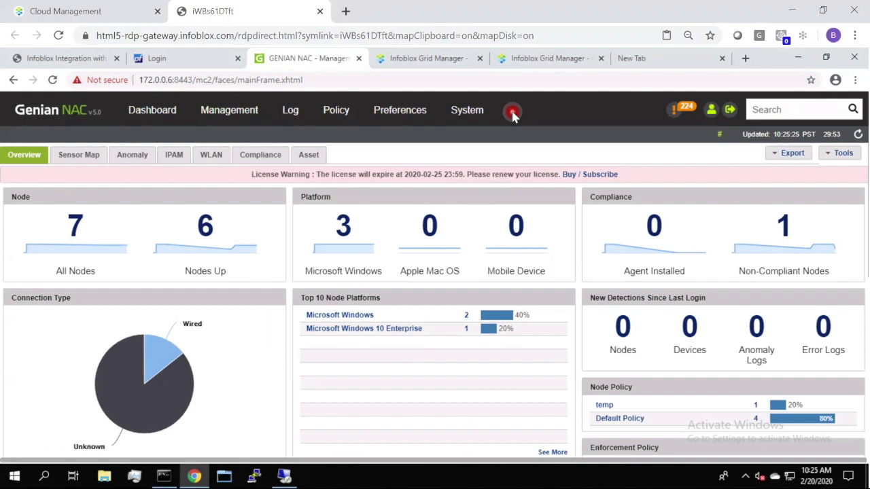
- Show the Management > Node list of all seven endpoints
click(225, 111)
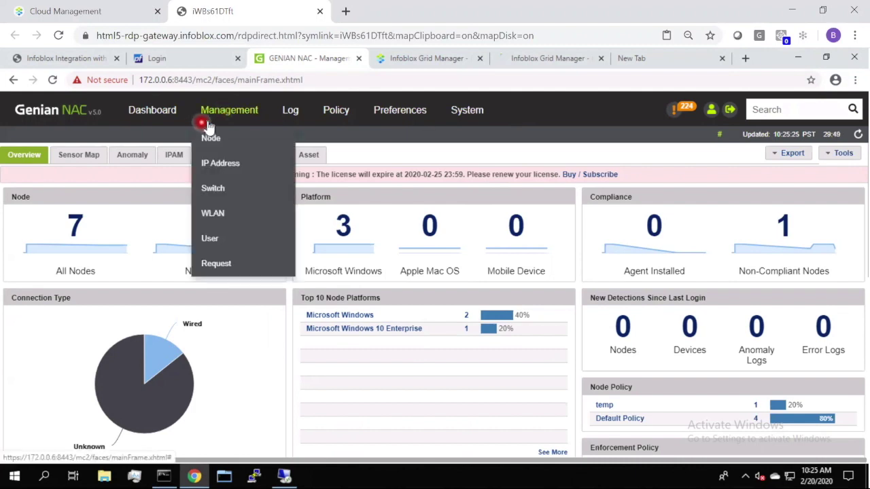
click(212, 139)
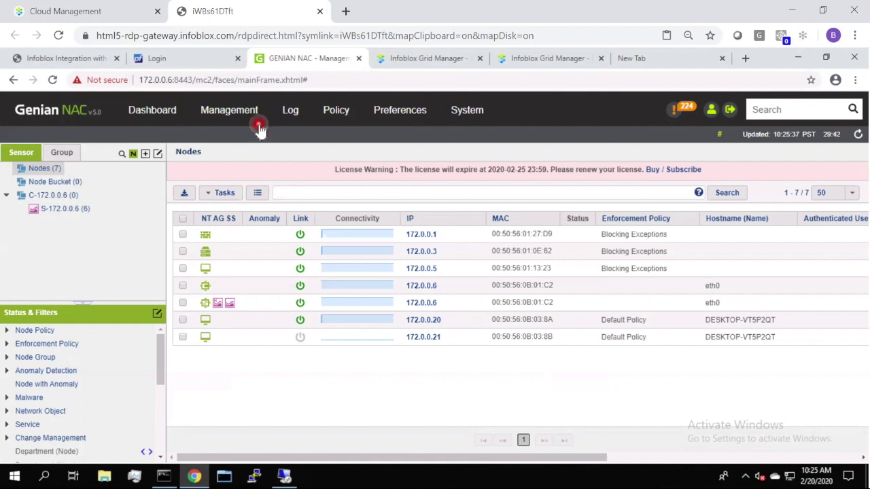
mouse_move(255, 122)
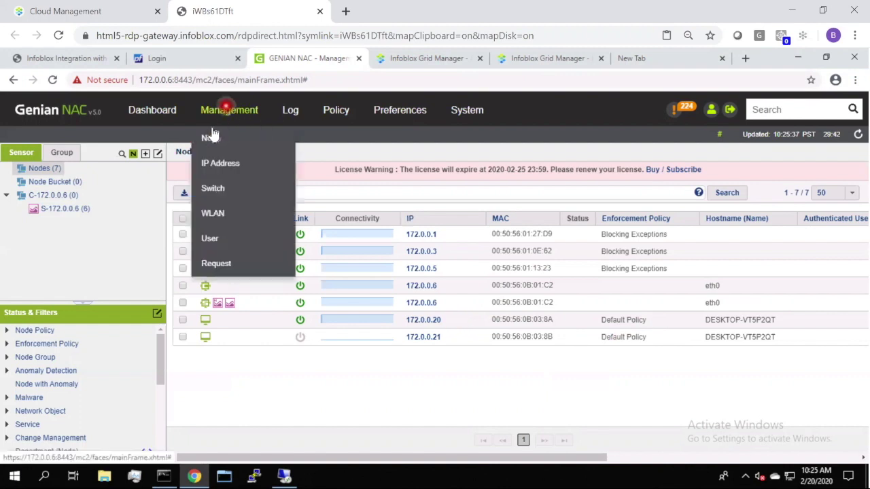
- Open the Infoblox Quarantine enforcement policy and scroll to its captive portal quarantine message
click(333, 112)
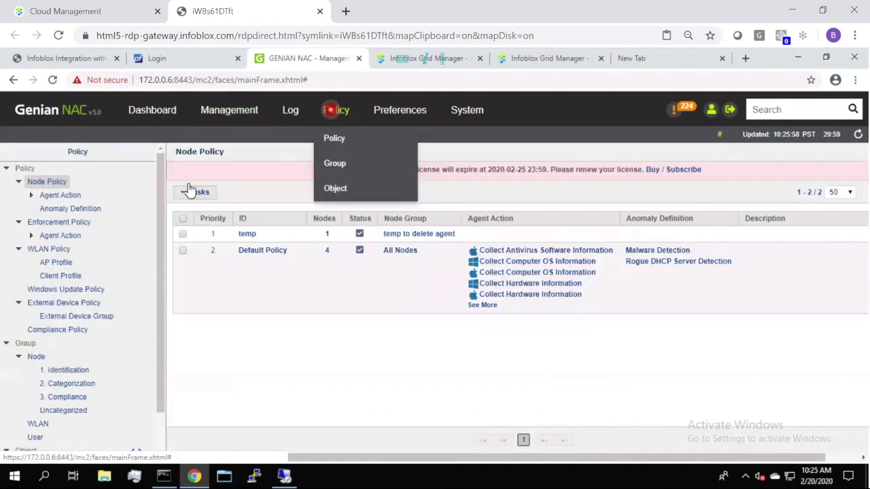
click(71, 224)
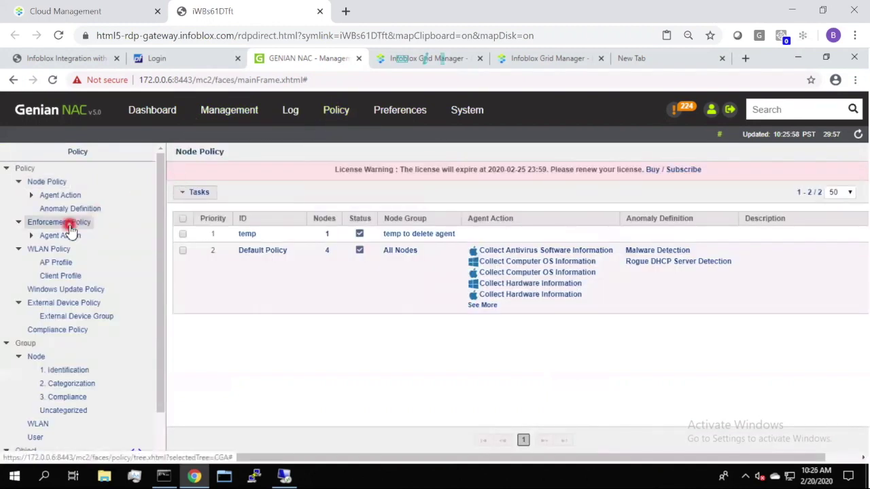
click(267, 251)
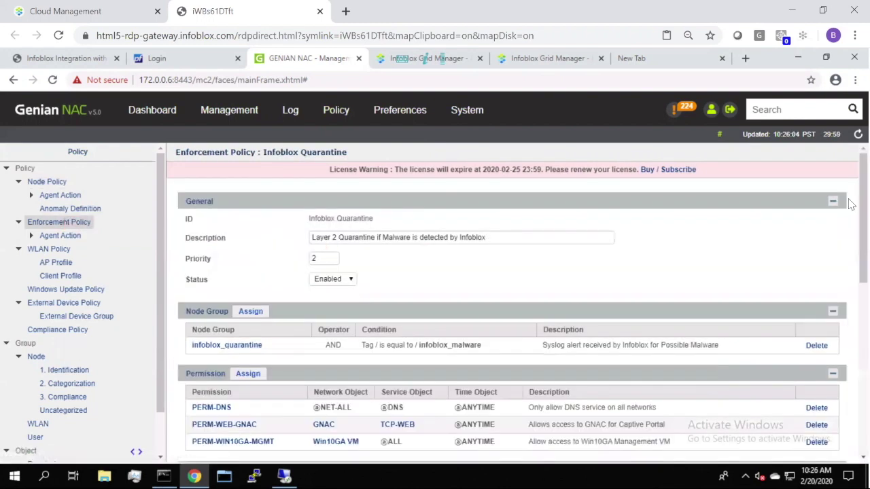
click(861, 222)
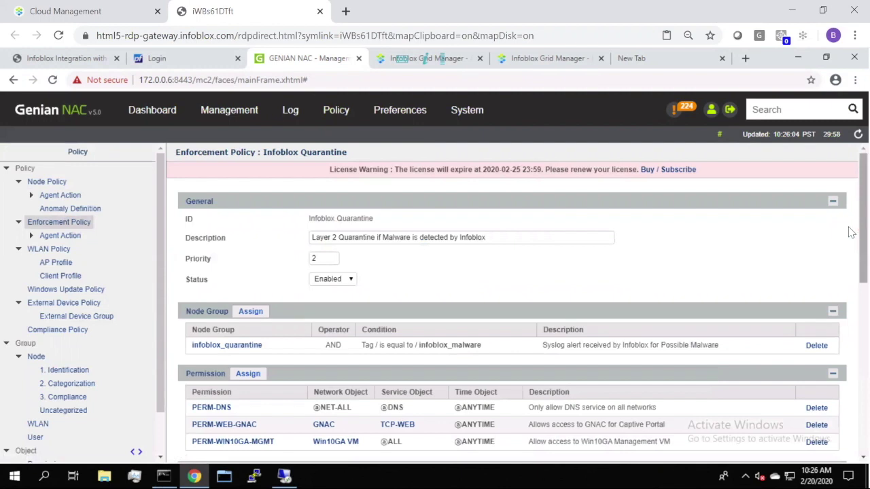
drag(850, 228, 852, 275)
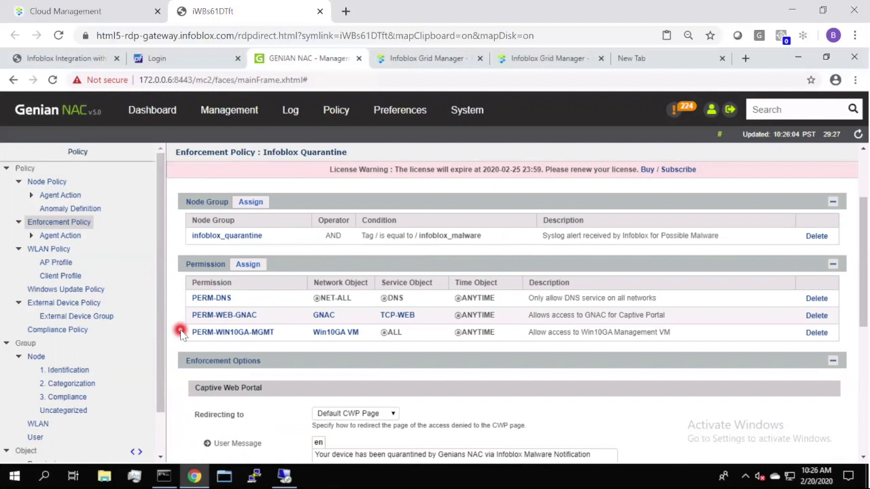
drag(852, 292, 442, 350)
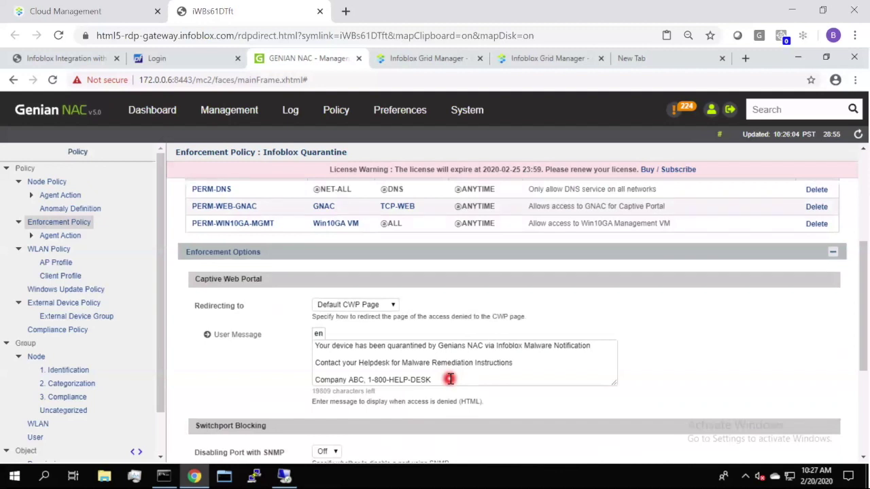
- Switch to Infoblox Grid Manager to check the DNS service on nios.poc.infoblox.local
click(435, 61)
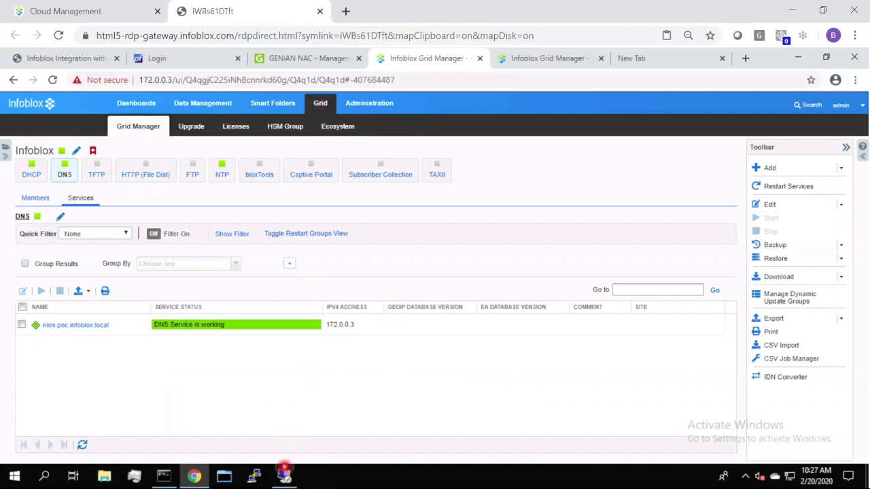
- On the Windows client, open the Infoblox blog in a new Internet Explorer tab
mouse_move(285, 472)
click(292, 418)
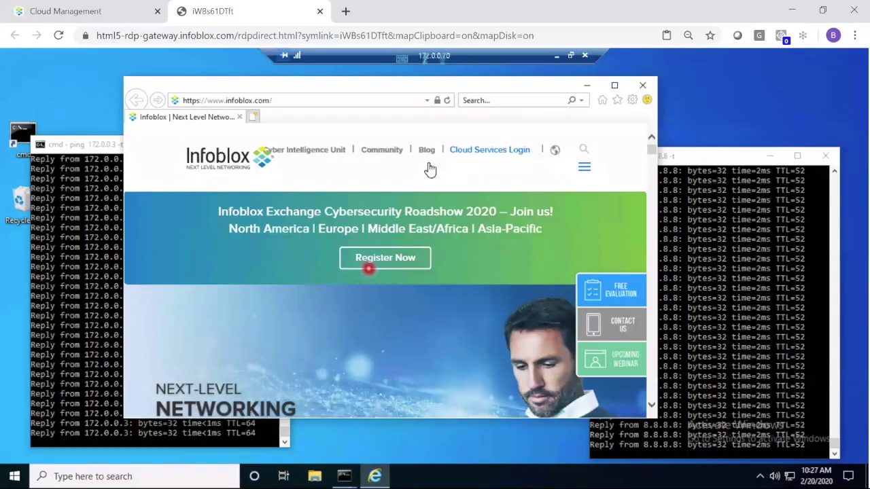
click(538, 54)
click(515, 139)
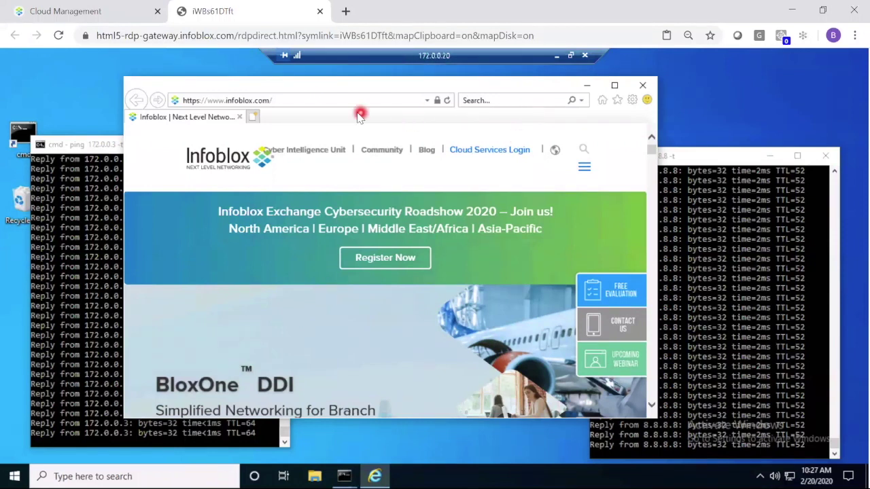
click(426, 151)
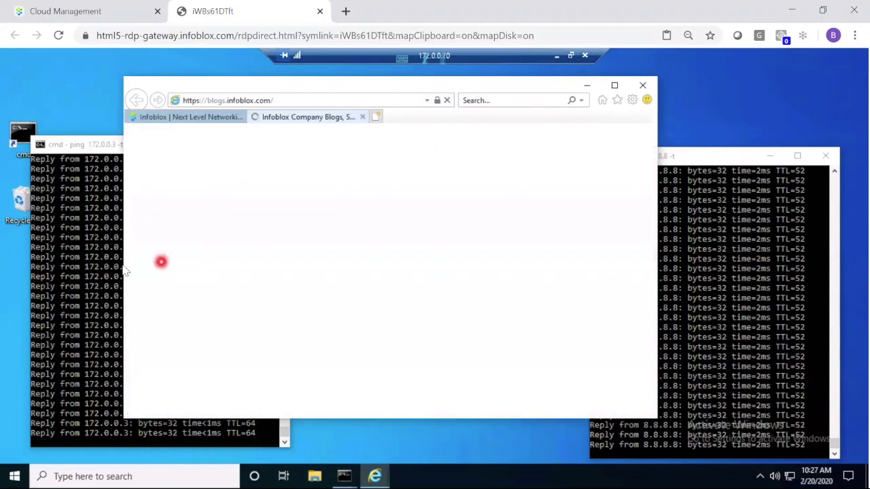
- Check the 172.0.0.3 and 8.8.8.8 ping windows, then select IE's address bar
click(97, 265)
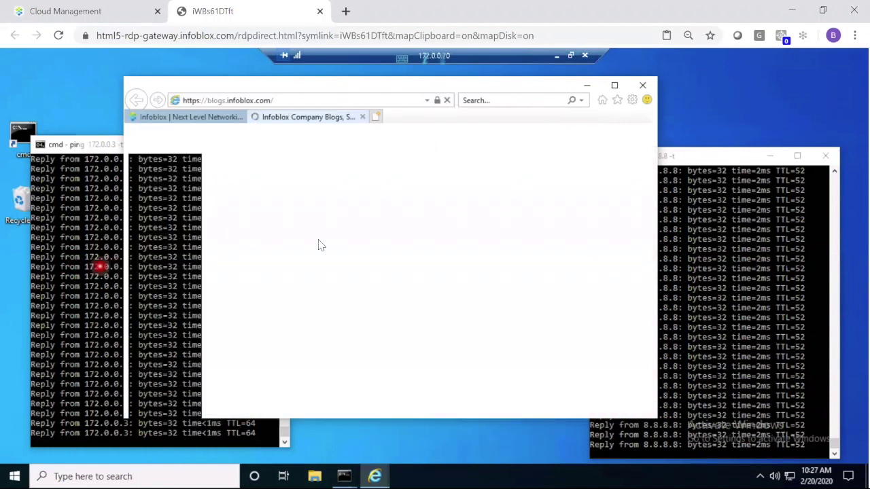
click(723, 304)
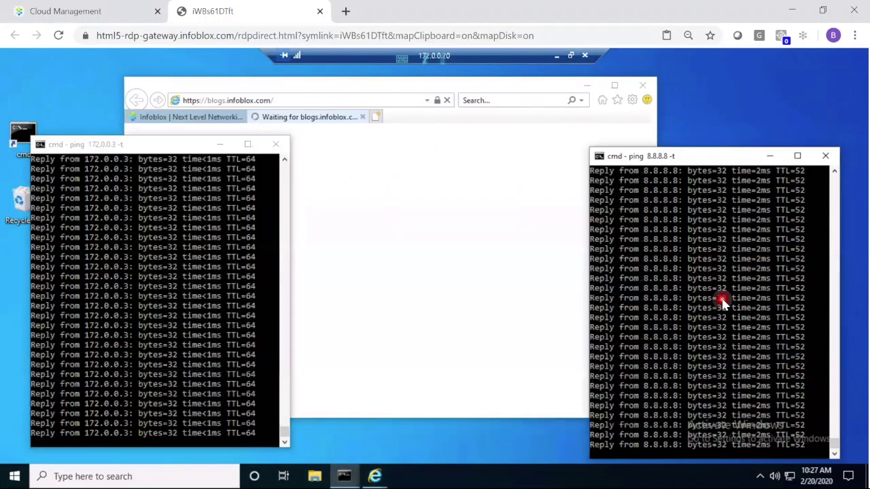
click(694, 157)
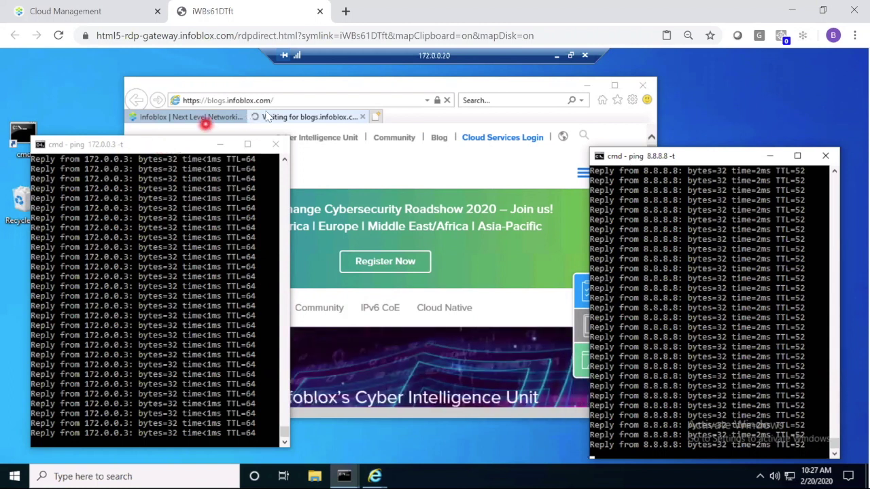
click(287, 102)
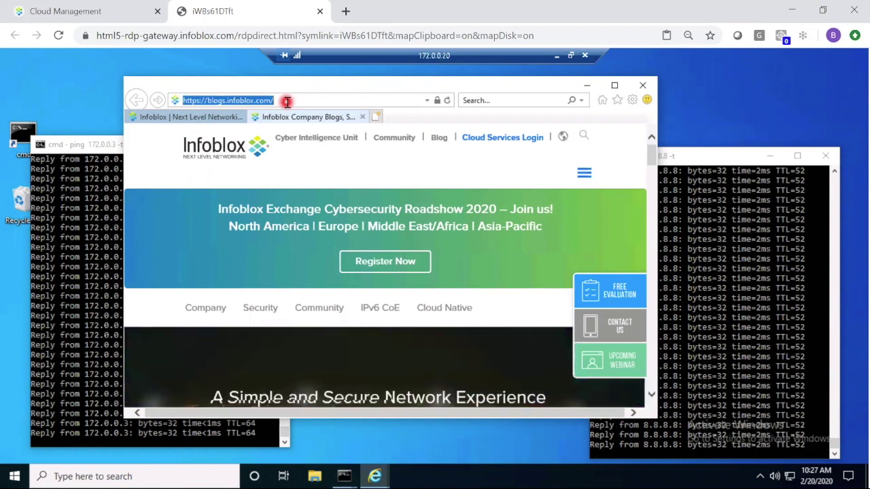
- Browse to docs.genians.com, get the Can't reach this page error, and preview the cmd windows
text(docs.genians.com)
key(Return)
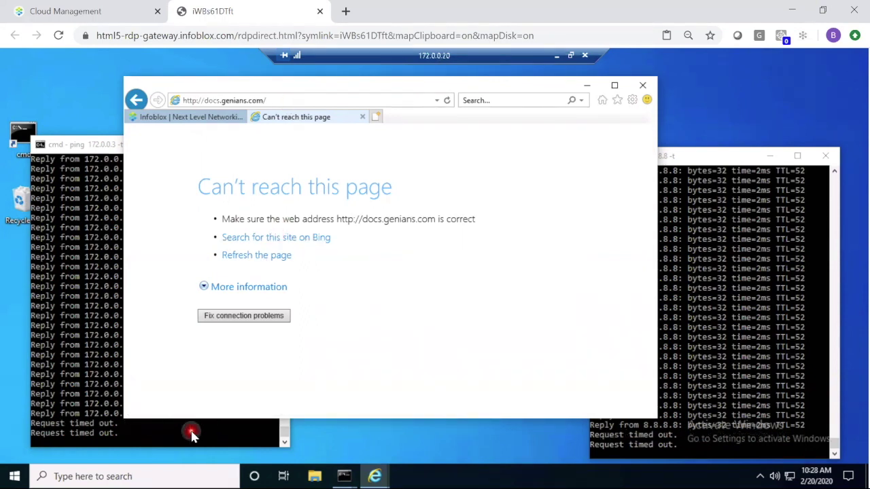
click(641, 435)
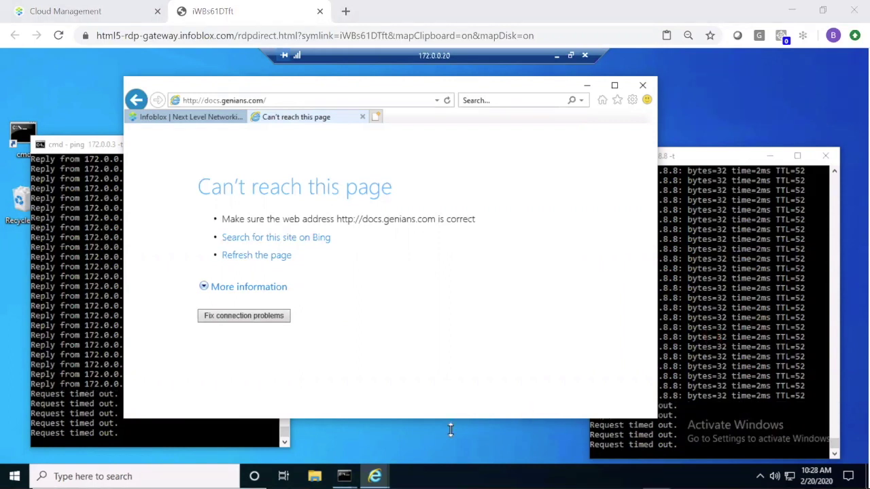
key(super+2)
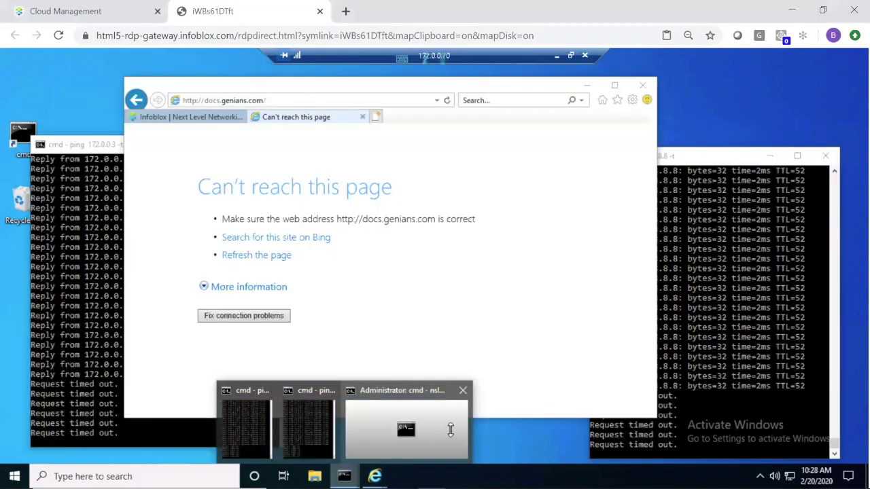
- Rerun nslookup of docs.genians.com, returning Non-existent domain, then minimize the remote desktop
click(449, 427)
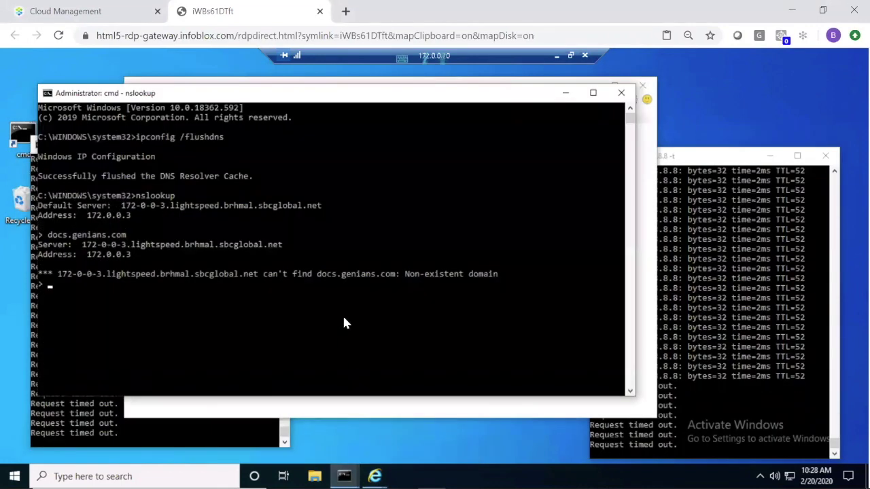
key(Up)
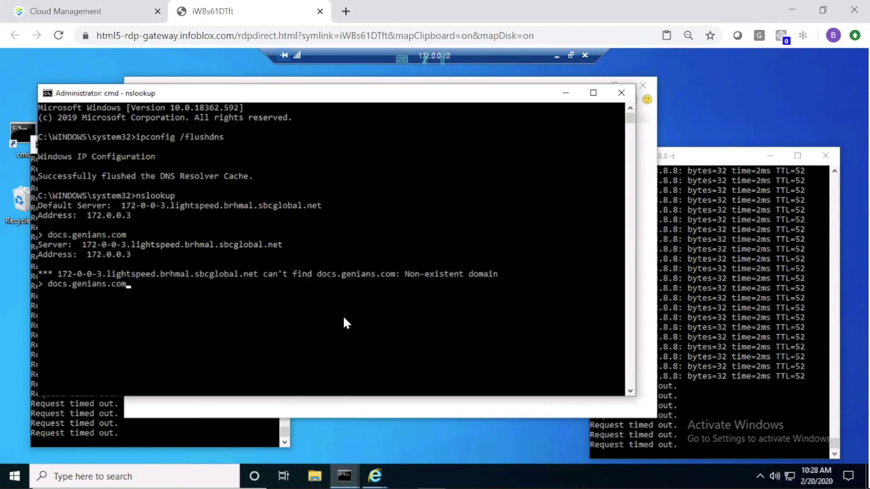
key(Return)
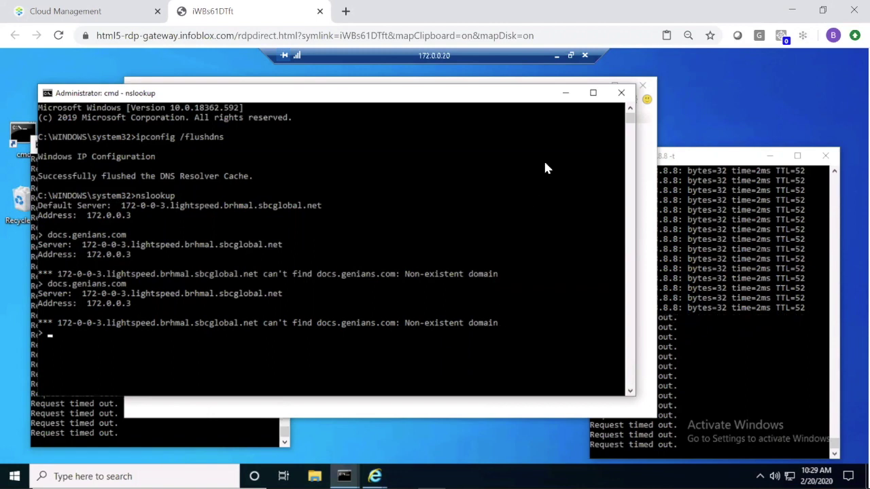
click(558, 60)
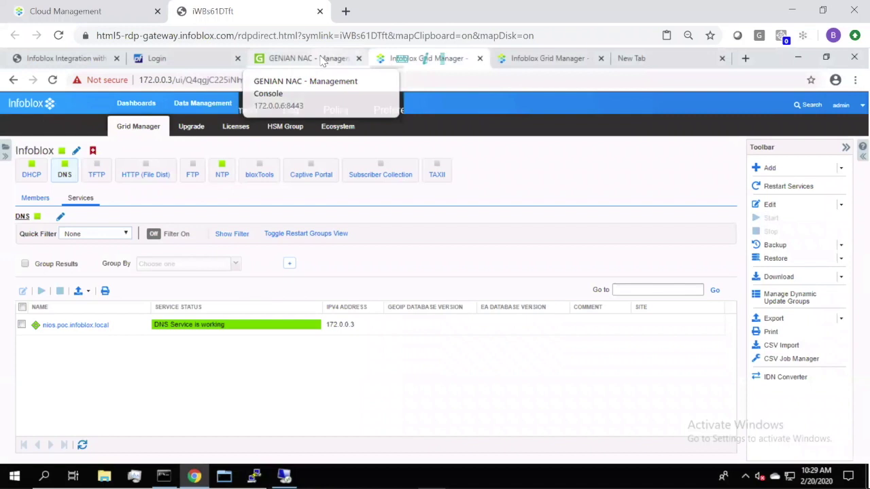
- In Genian NAC, list the Infoblox Quarantine policy's nodes, showing 172.0.0.20
click(323, 60)
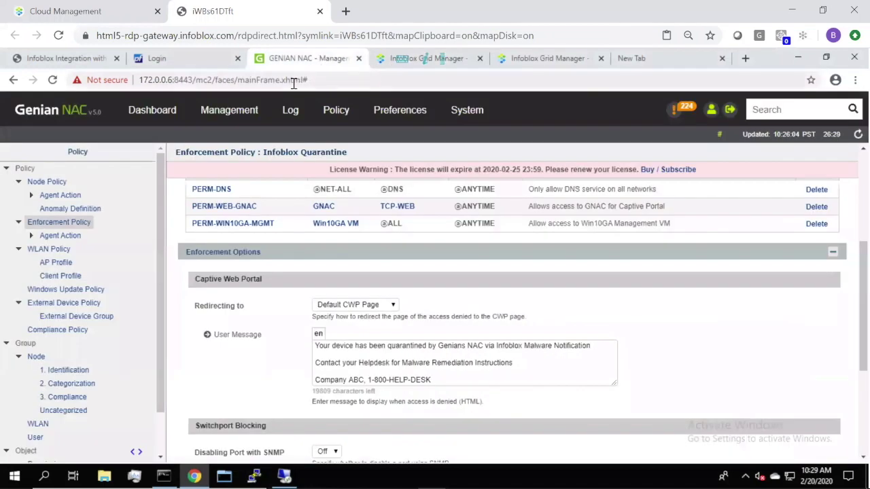
mouse_move(331, 115)
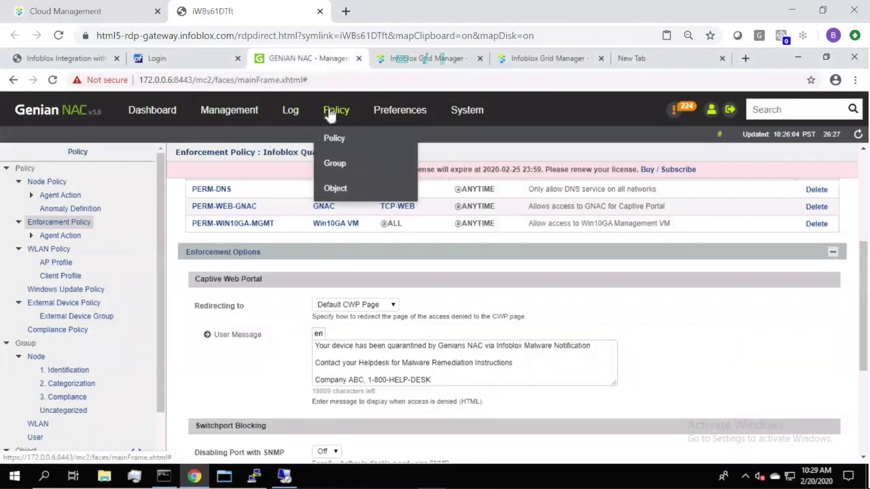
click(331, 114)
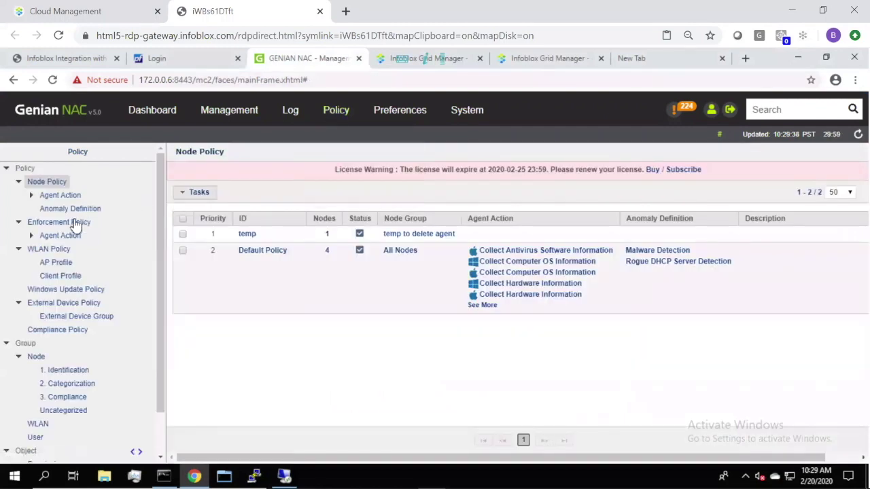
click(75, 225)
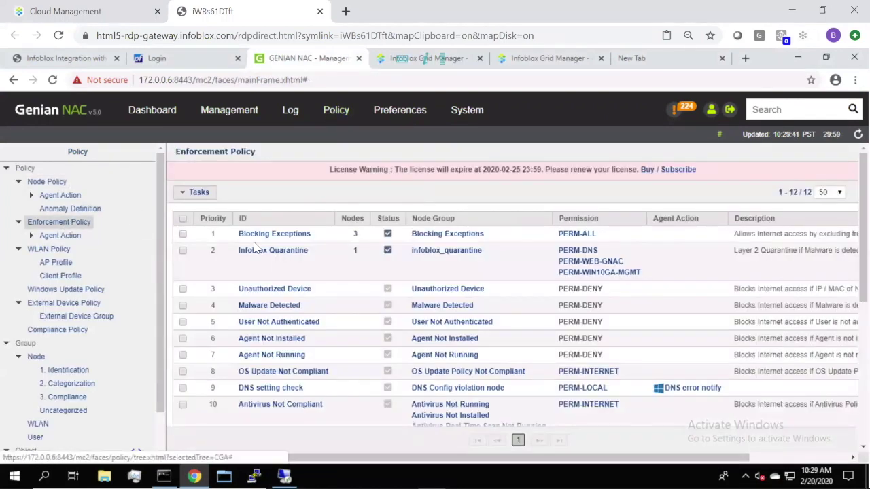
click(354, 251)
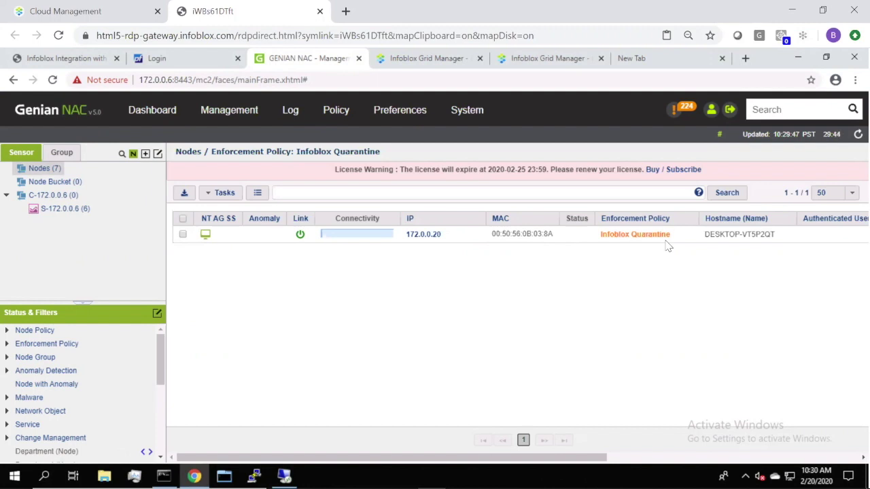
- Filter the logs to Detected Threat from Infoblox, showing 27 RPZ NXDOMAIN entries
click(290, 114)
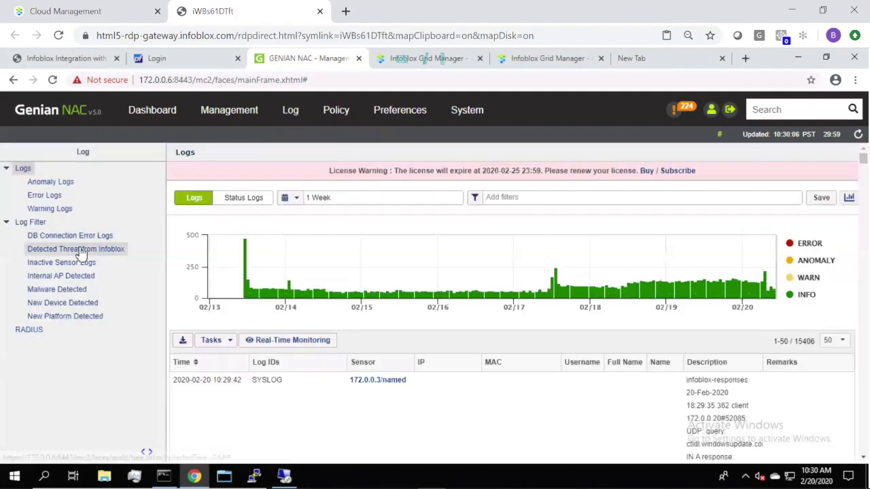
click(79, 251)
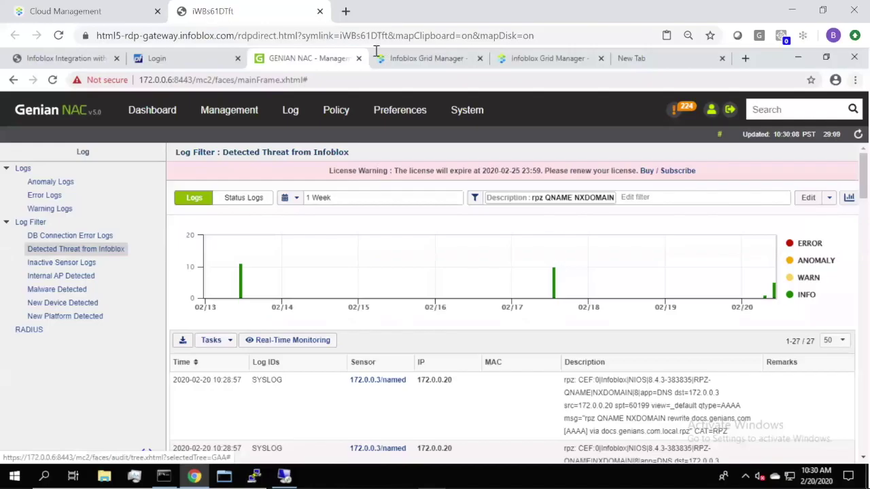
- Reopen the Infoblox Quarantine policy and scroll through its Enforcement Options to the bottom
click(336, 117)
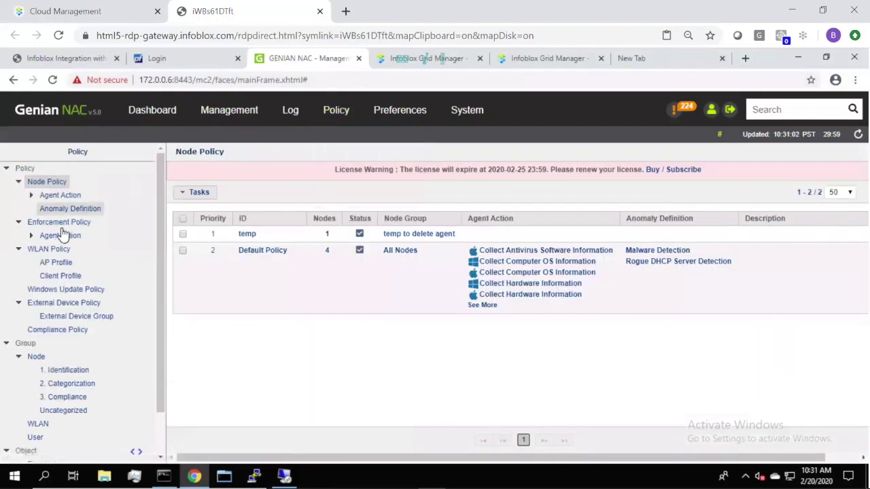
click(60, 227)
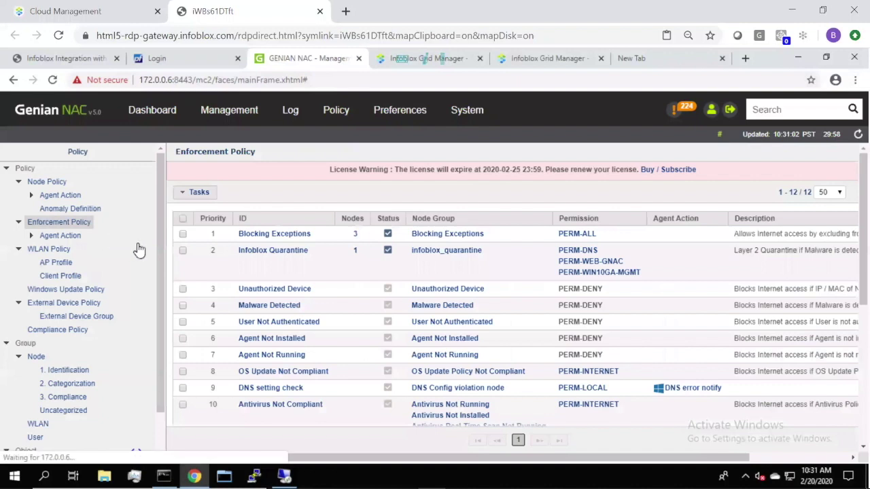
click(256, 251)
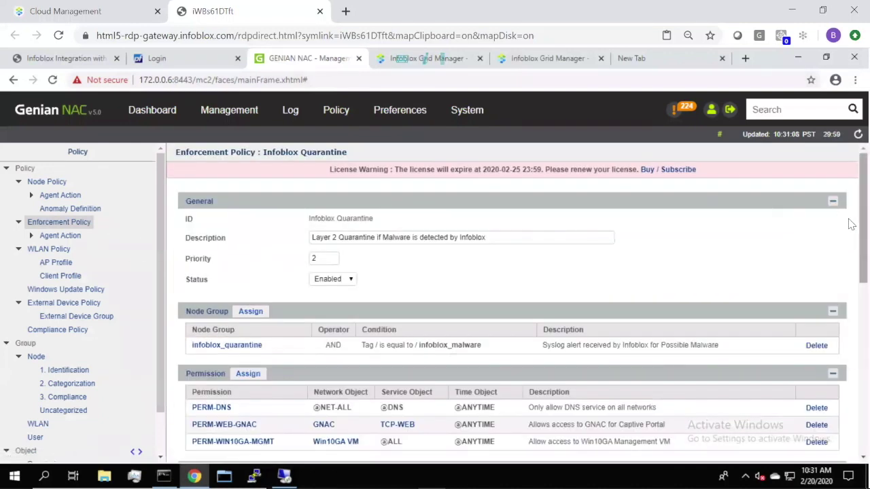
drag(852, 224, 851, 295)
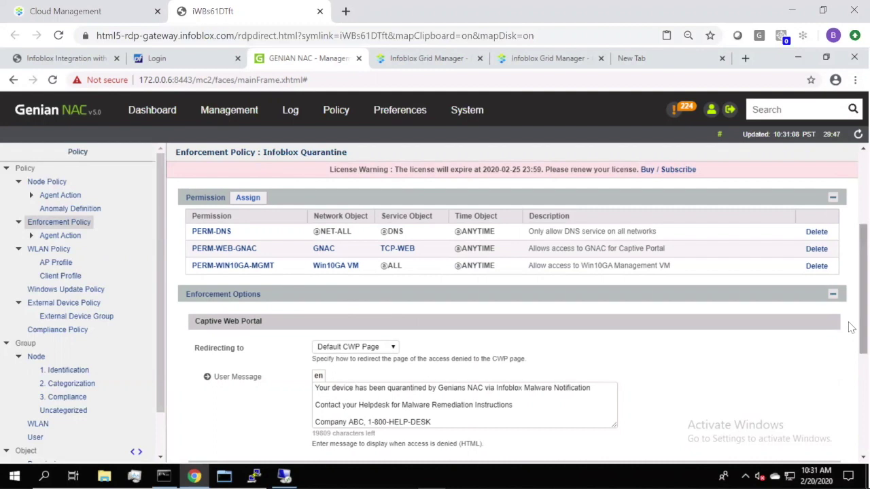
scroll(850, 329, down, 2)
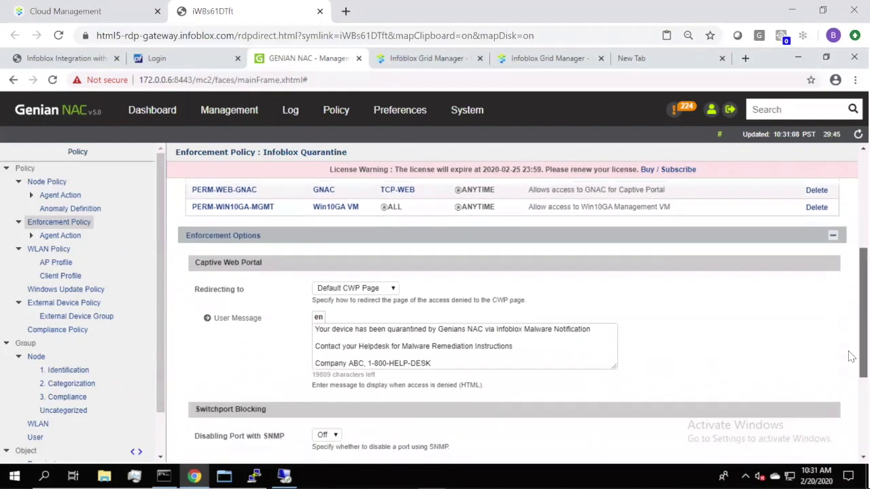
scroll(852, 380, down, 3)
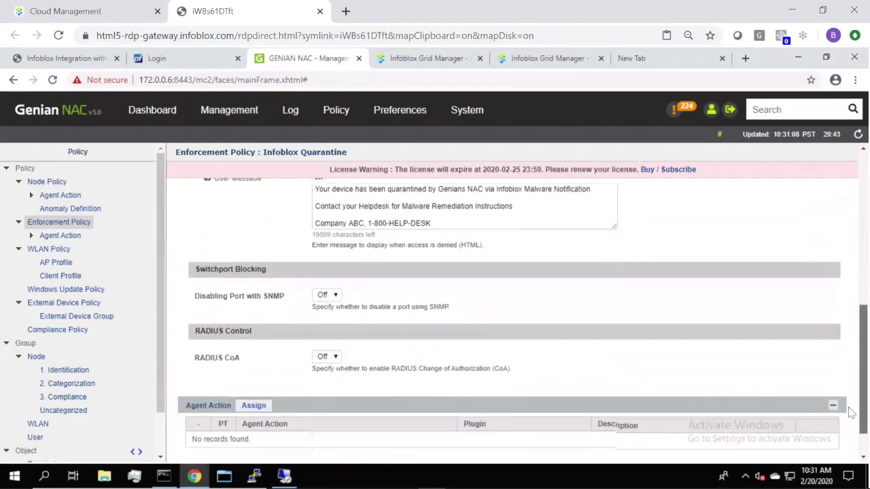
scroll(851, 417, down, 1)
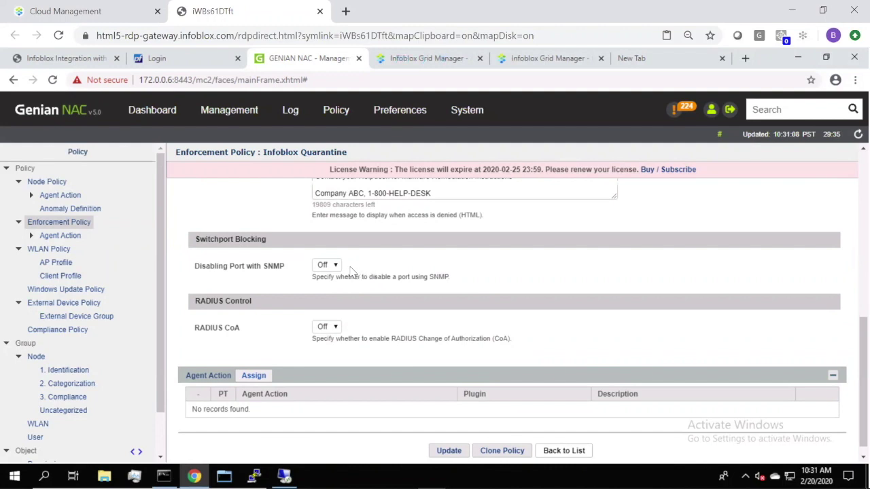
- Toggle Disabling Port with SNMP on and back to Off
click(327, 269)
click(326, 277)
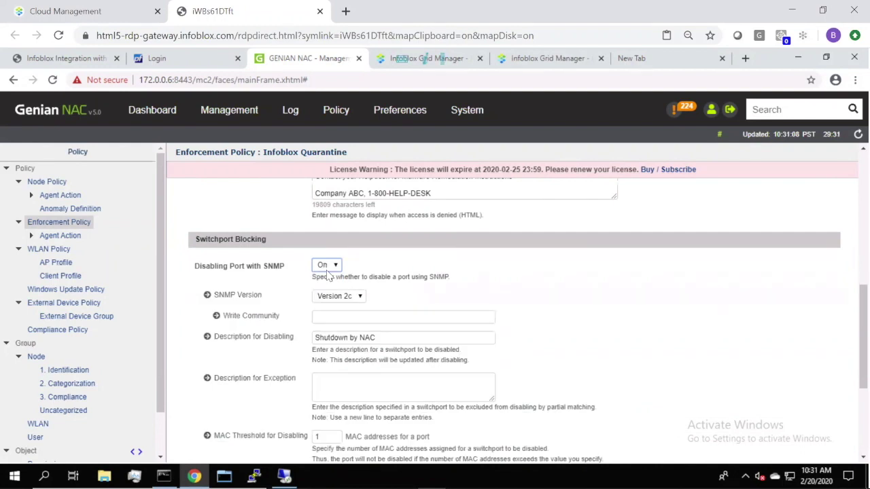
click(327, 268)
click(323, 286)
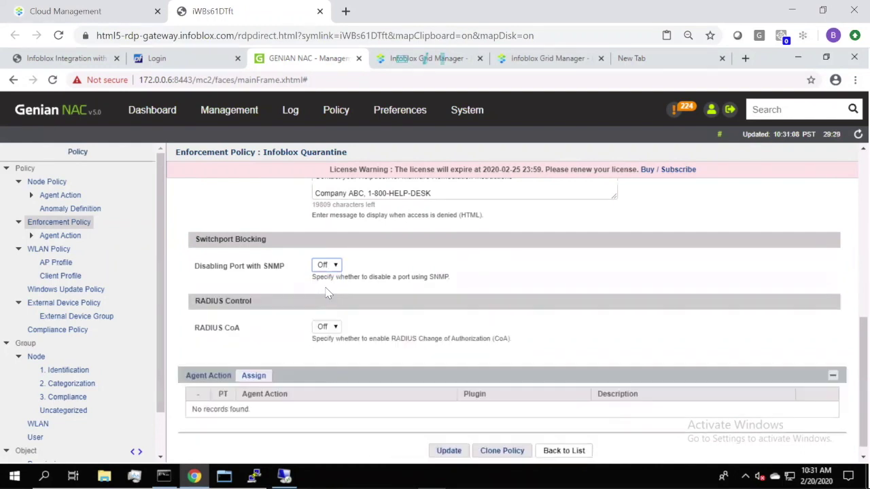
- Turn RADIUS CoA On using vendor-specific attributes 'vlan 10' and 'dacl'
click(333, 327)
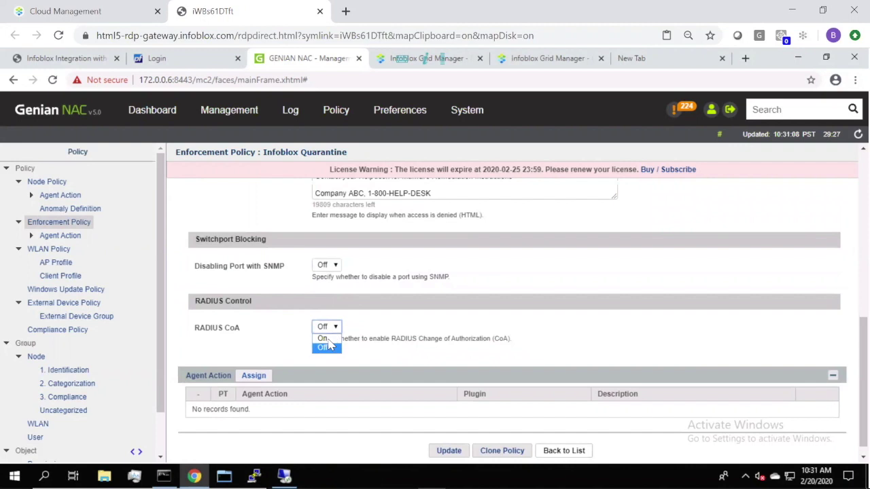
click(322, 337)
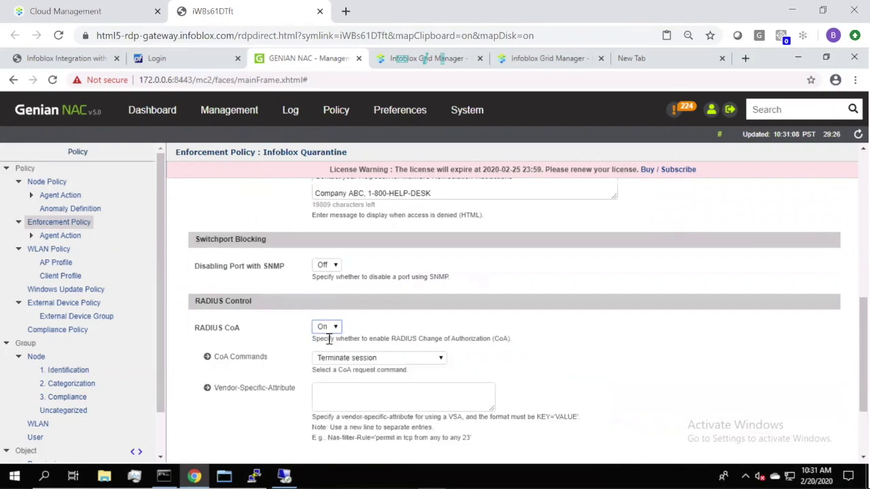
click(441, 359)
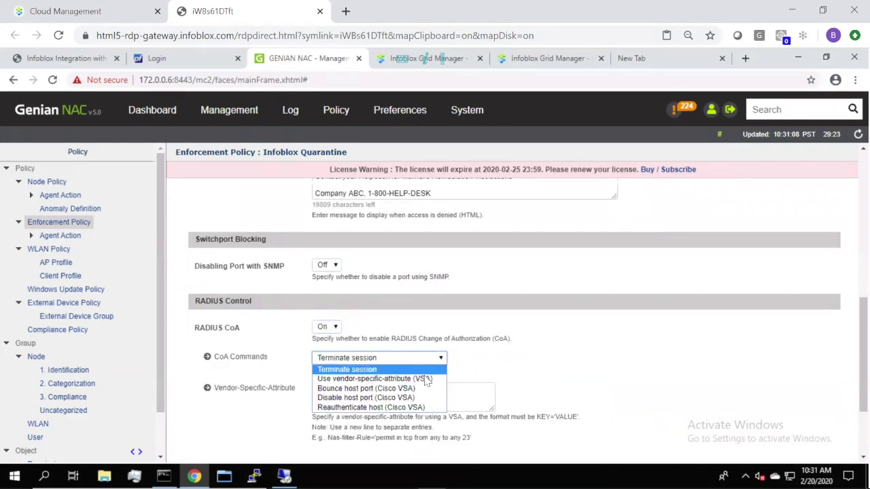
click(425, 378)
click(409, 393)
text(vlan 10)
key(Return)
text(daci)
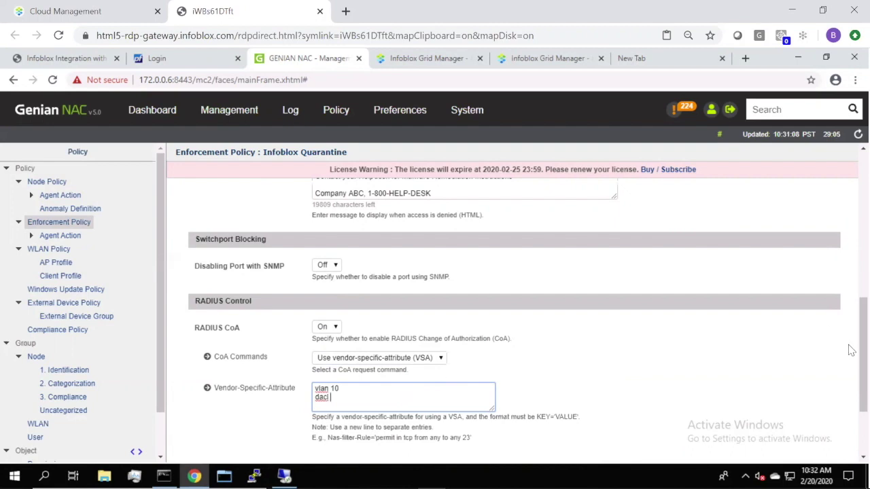
scroll(851, 386, down, 1)
scroll(851, 386, down, 1)
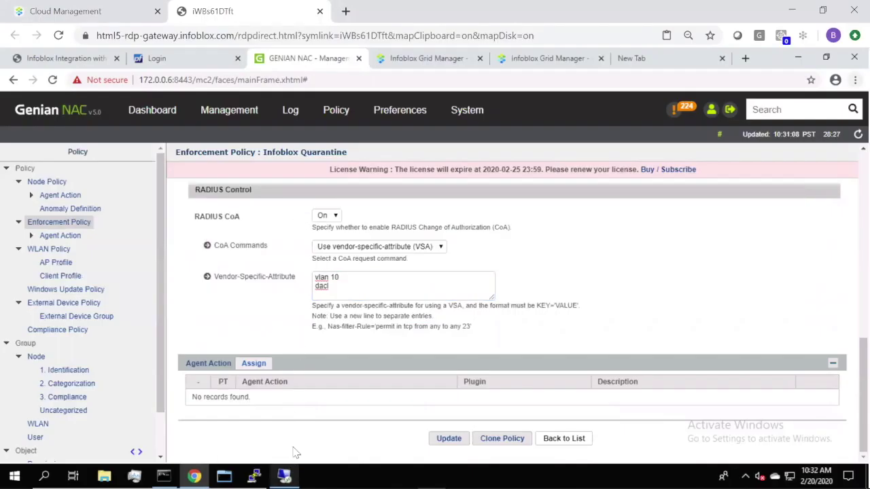
- In Infoblox, open the local.rpz response policy zone to view its No Such Domain rule for docs.genians.com
click(422, 59)
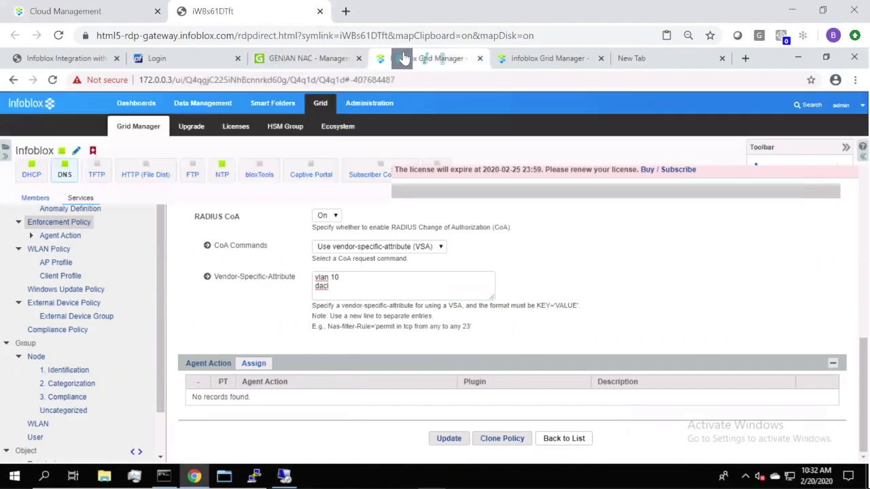
click(204, 104)
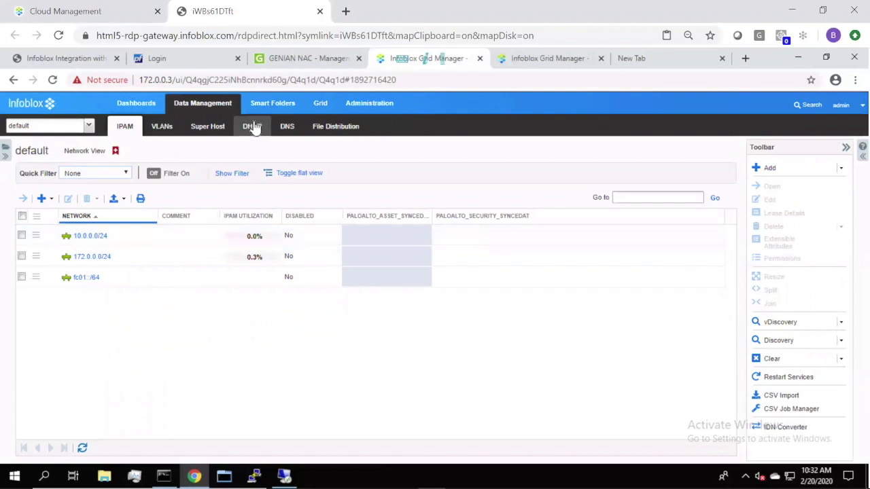
click(286, 130)
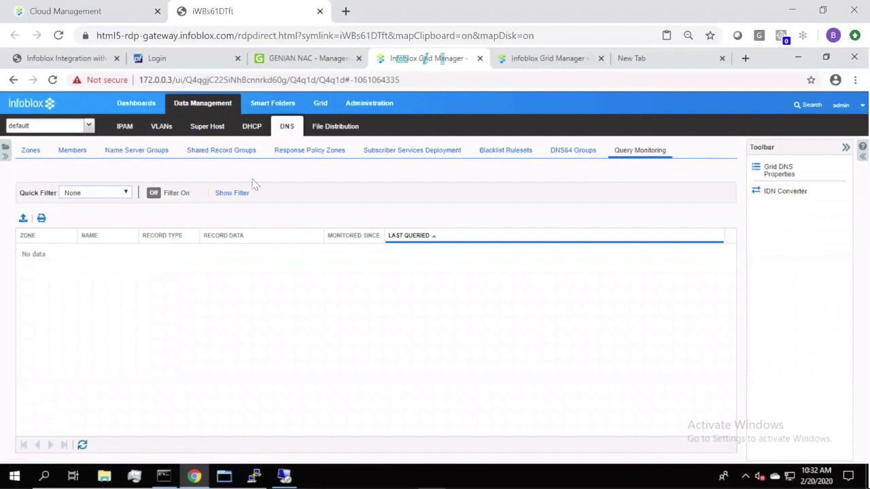
click(297, 154)
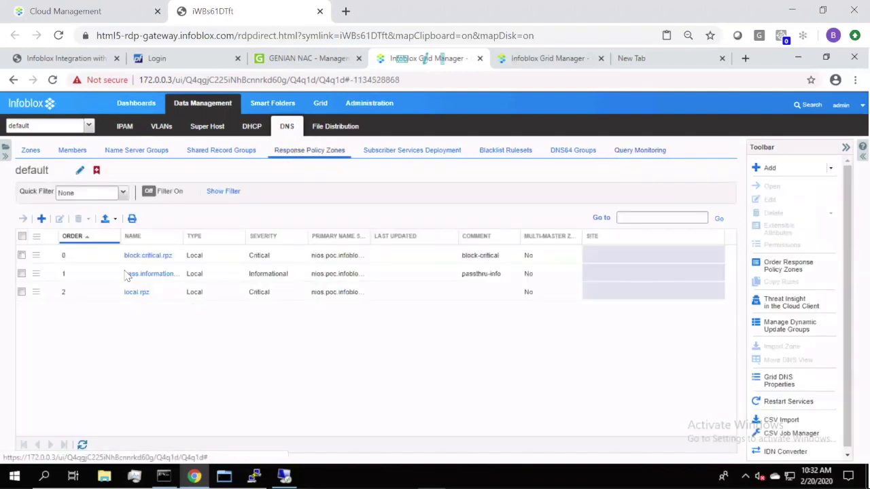
click(134, 293)
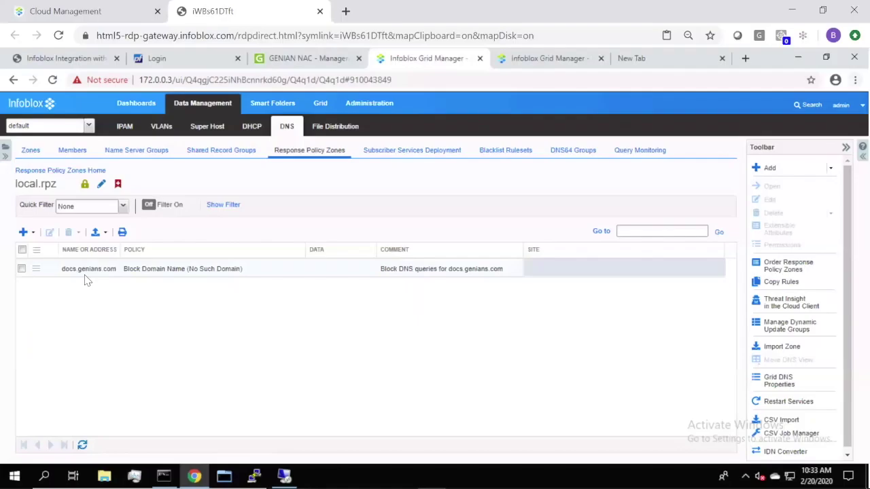
- Return to the Genian NAC tab showing the Infoblox Quarantine enforcement policy
click(297, 60)
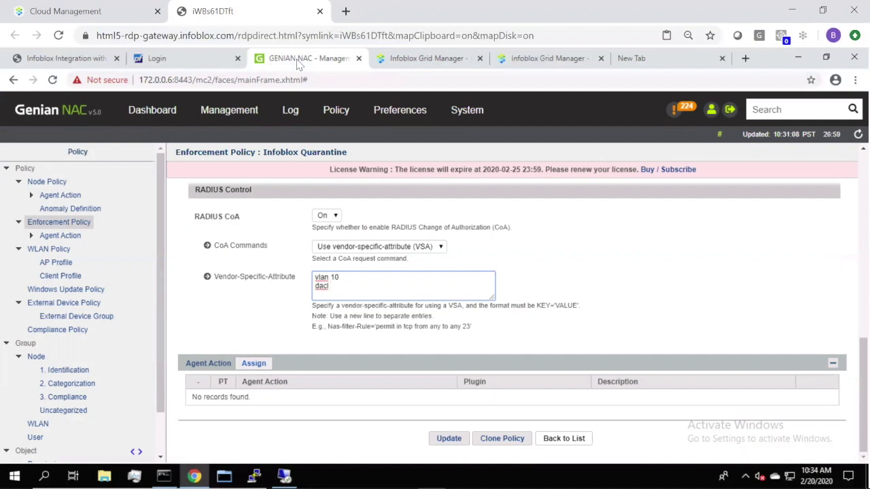
- Edit the Detected Threat from Infoblox log filter and highlight its infoblox_malware tag
mouse_move(290, 117)
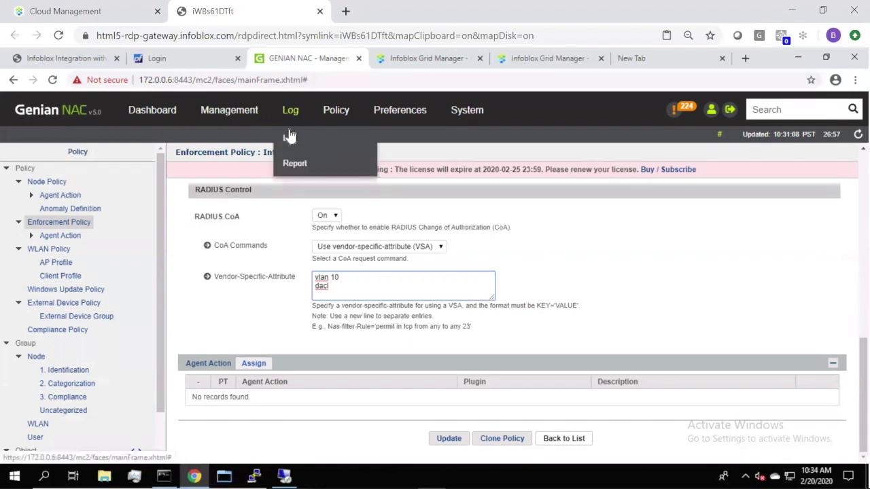
click(290, 139)
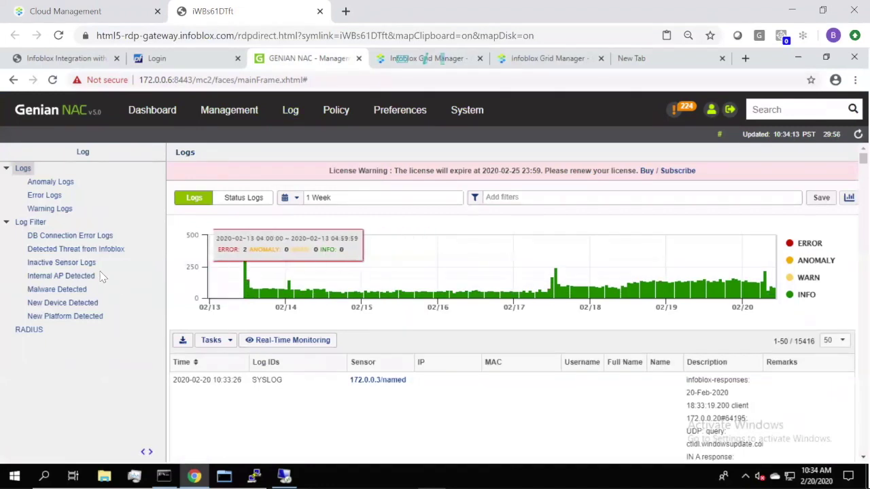
click(64, 250)
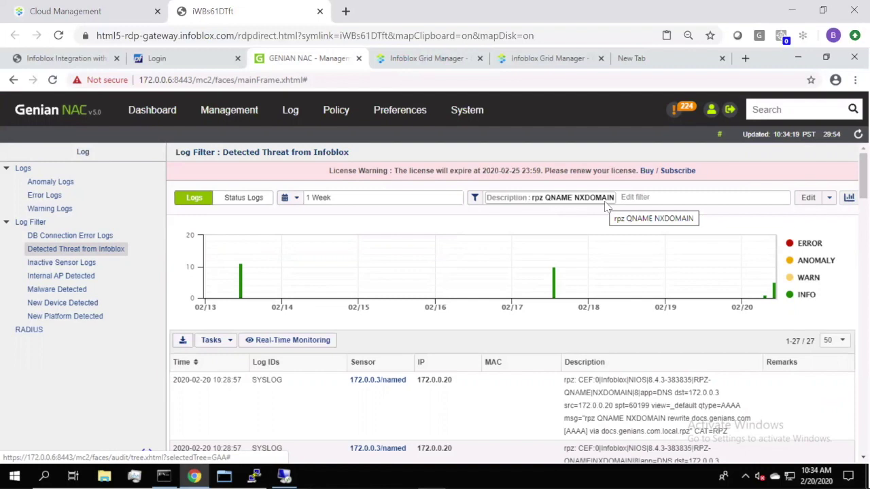
click(808, 203)
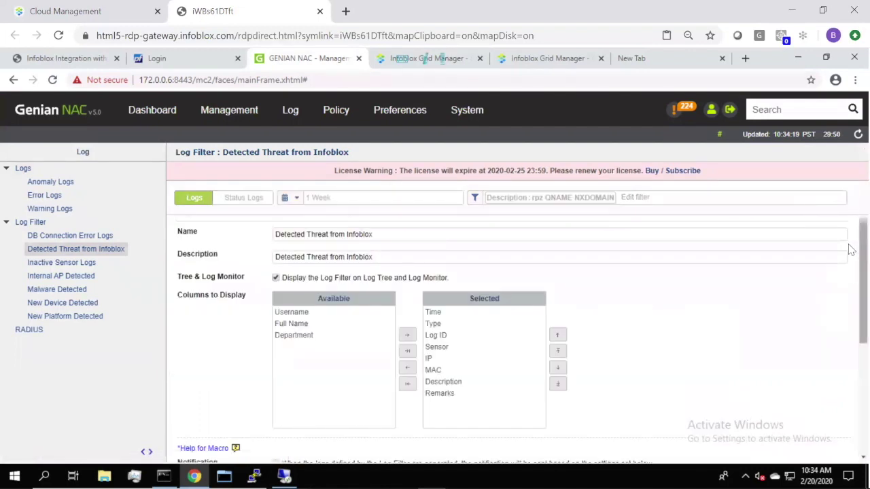
scroll(852, 325, down, 3)
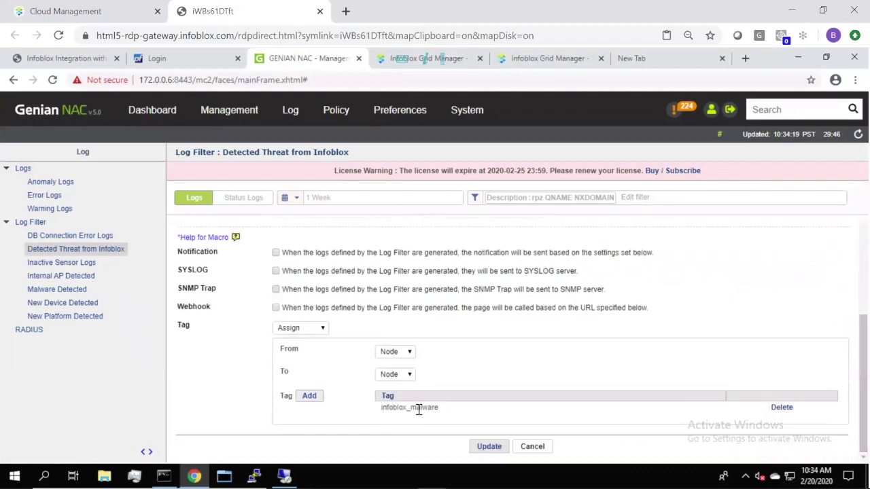
drag(440, 410, 374, 413)
- In Grid Properties monitoring, open the 172.0.0.6 syslog server settings, port 514, DNS RPZ and DNS Responses
click(428, 61)
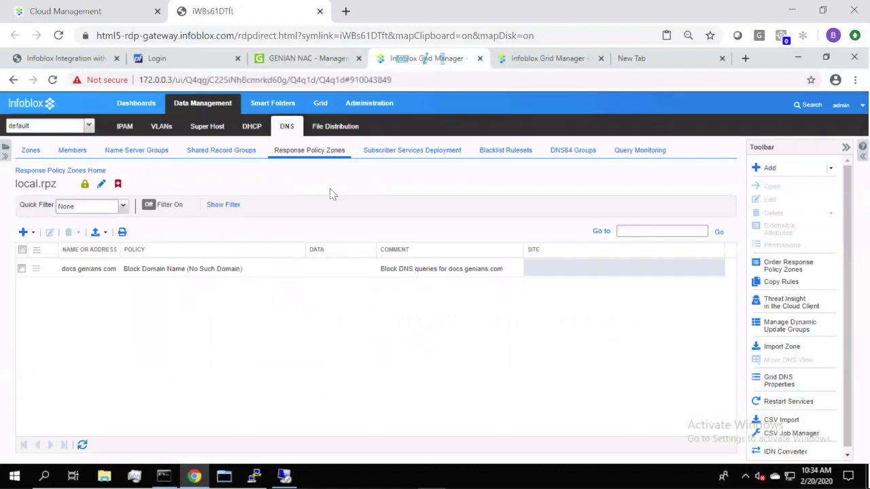
click(321, 103)
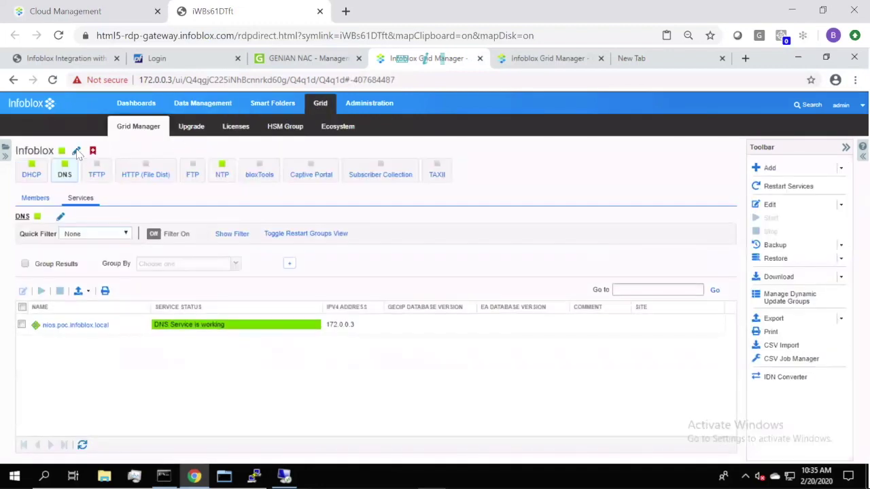
click(77, 151)
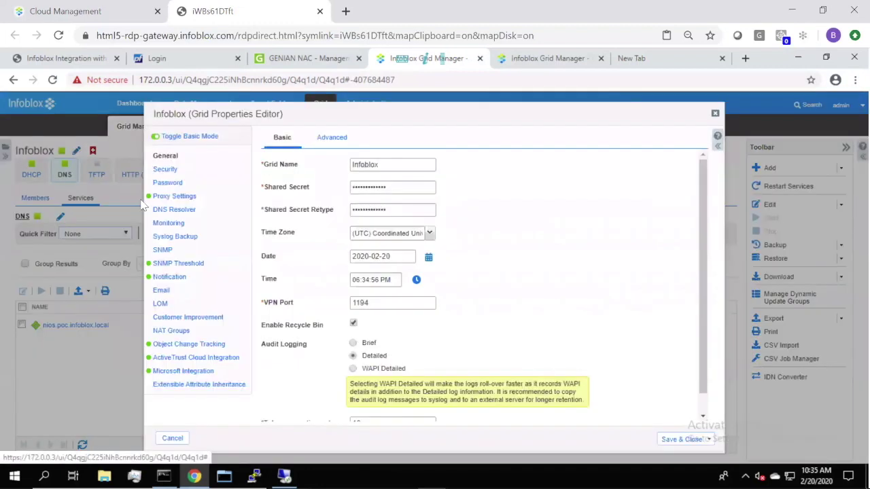
click(168, 225)
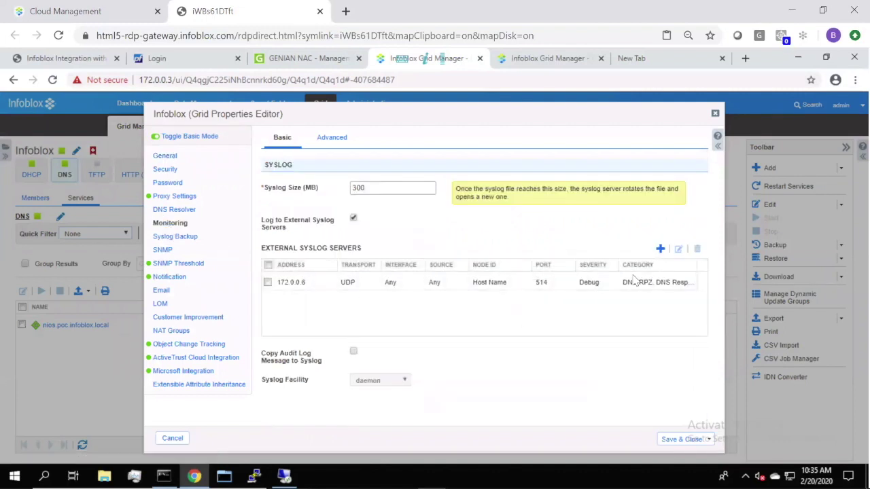
click(269, 282)
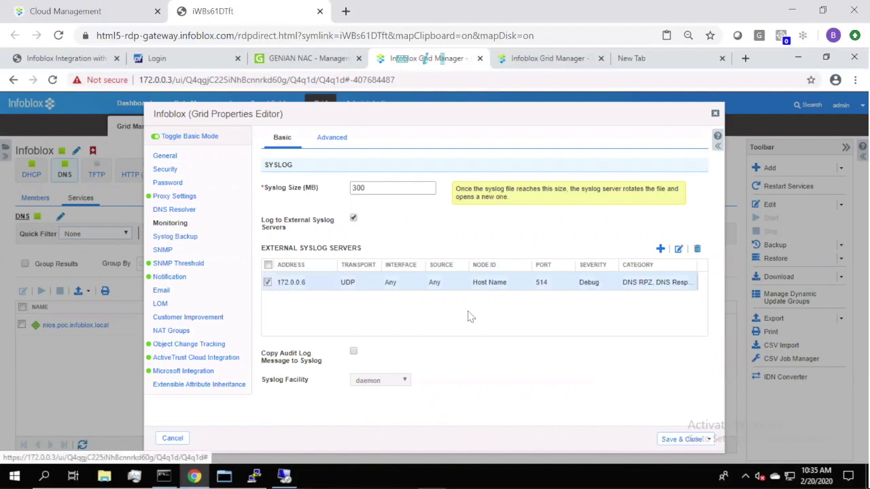
click(678, 249)
drag(704, 234, 704, 291)
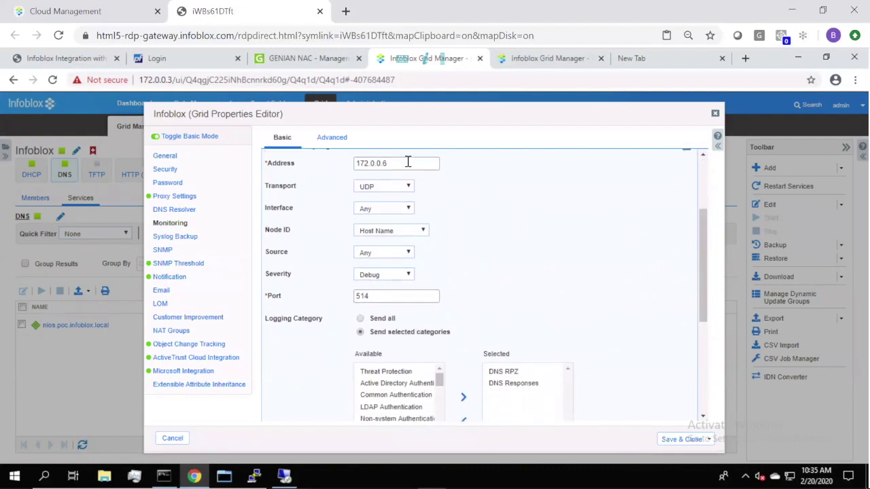